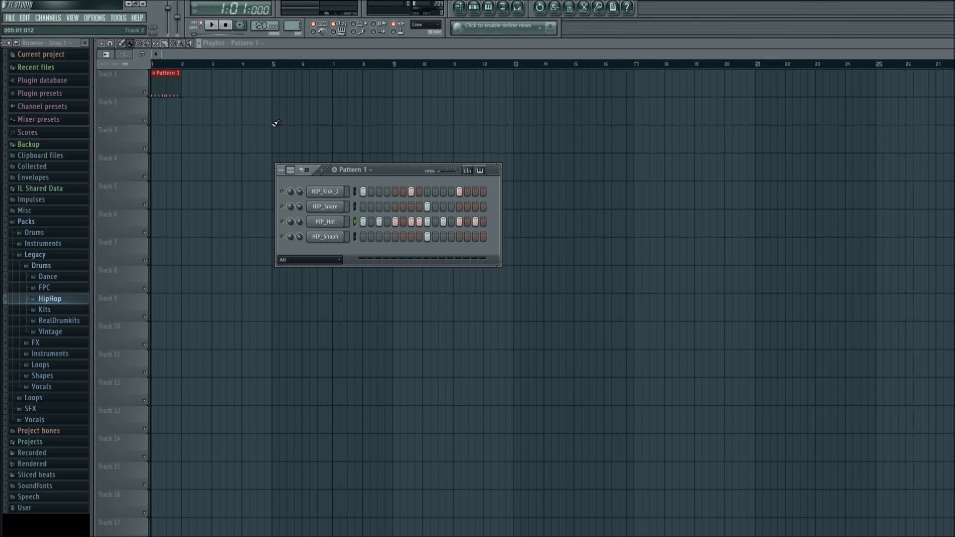
Play and stop the finished drum pattern, then move the Demo notice toward the centre.
{"action": "left_click", "coordinate": [212, 25]}
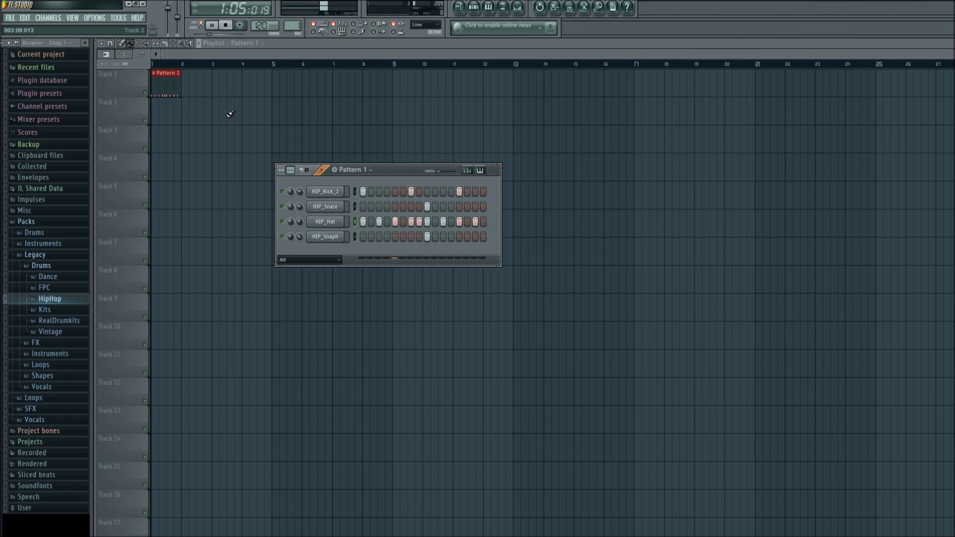
{"action": "left_click", "coordinate": [227, 25]}
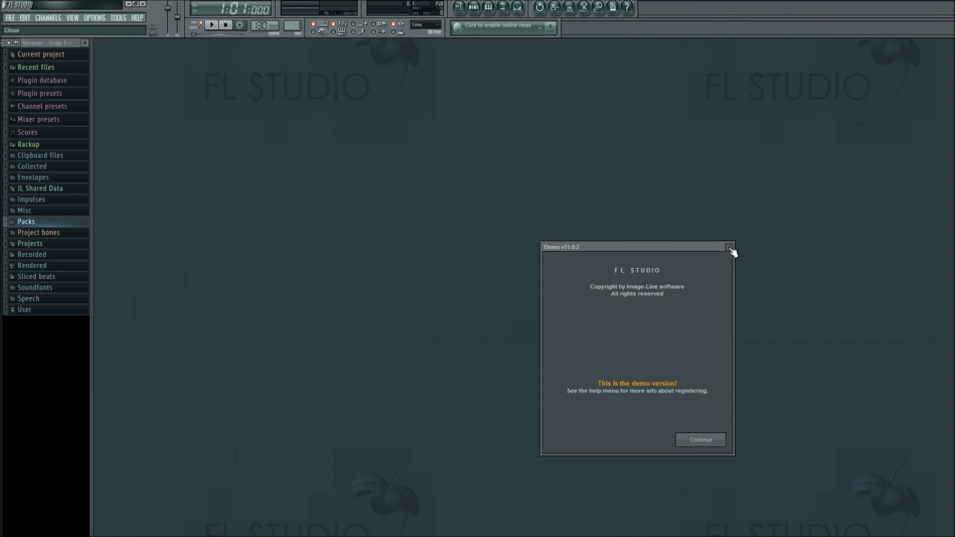
{"action": "left_click_drag", "start_coordinate": [697, 248], "coordinate": [520, 175]}
Dismiss the Demo notice, widen the Playlist across the workspace, and show Pattern 1's channels.
{"action": "left_click", "coordinate": [551, 170]}
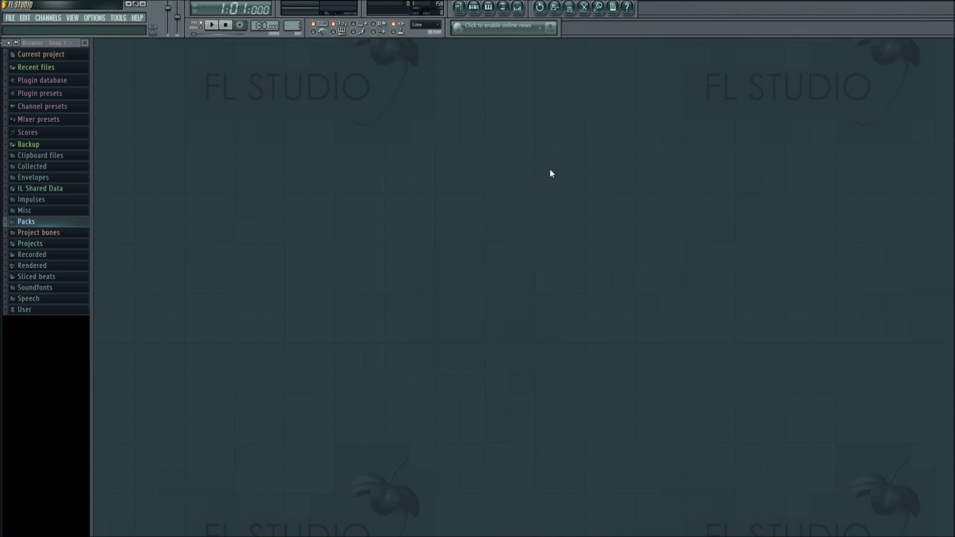
{"action": "left_click", "coordinate": [460, 8]}
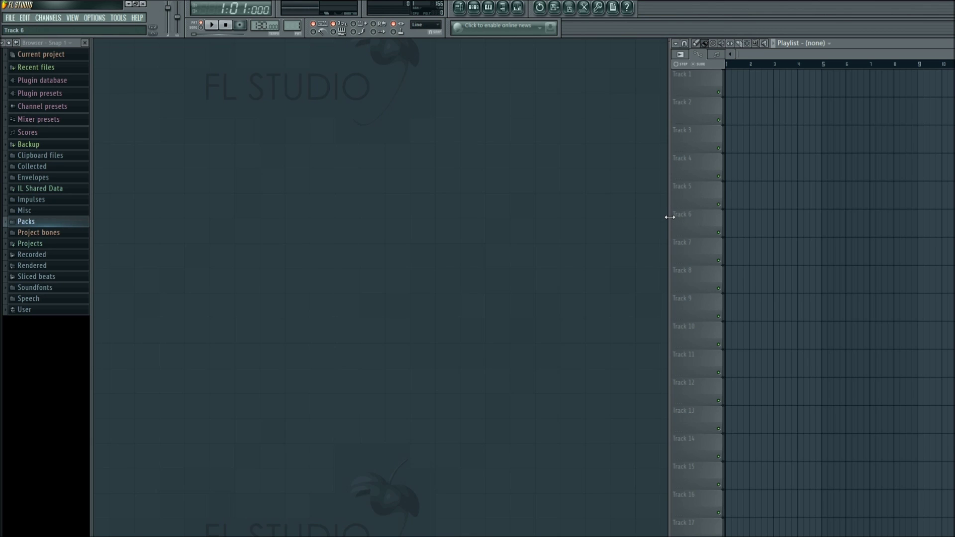
{"action": "left_click_drag", "start_coordinate": [669, 216], "coordinate": [93, 243]}
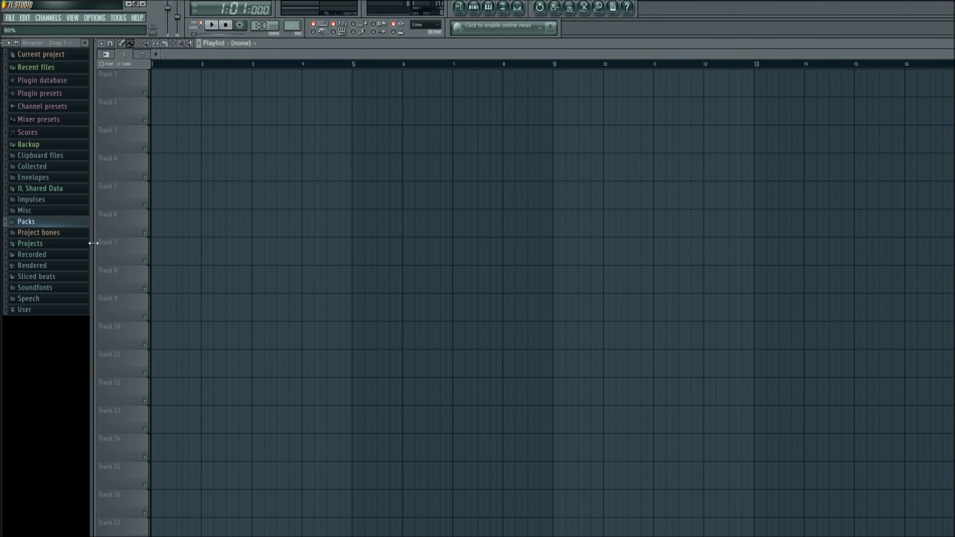
{"action": "left_click", "coordinate": [478, 12]}
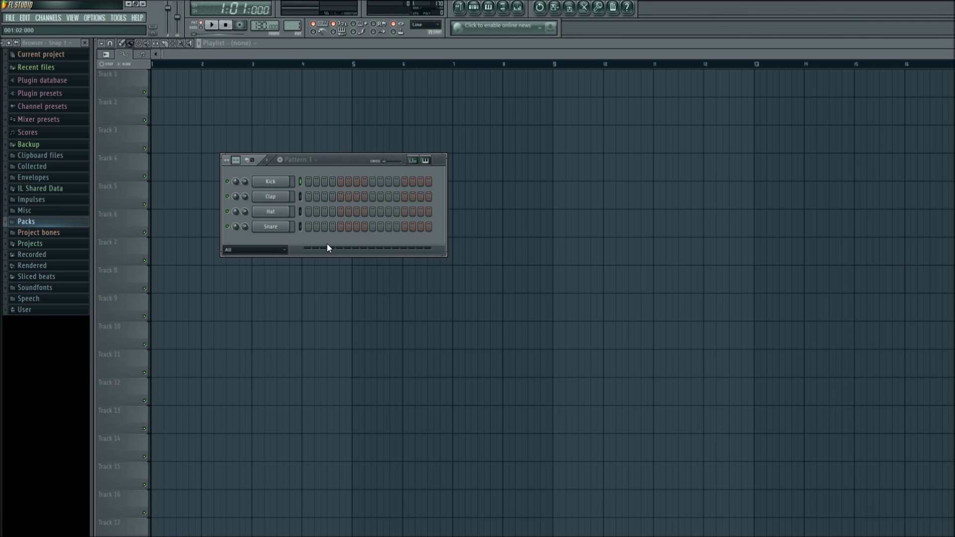
Put Kick hits on steps 1, 5, 9 and 13 of Pattern 1 and audition them.
{"action": "left_click", "coordinate": [309, 181]}
{"action": "left_click", "coordinate": [341, 181]}
{"action": "left_click", "coordinate": [373, 181]}
{"action": "left_click", "coordinate": [404, 181]}
{"action": "left_click", "coordinate": [211, 24]}
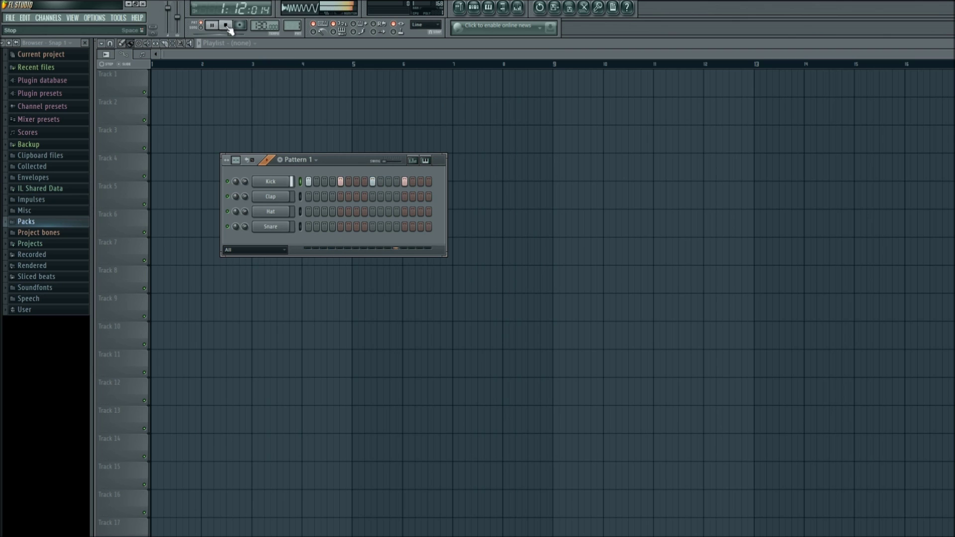
{"action": "left_click", "coordinate": [228, 27]}
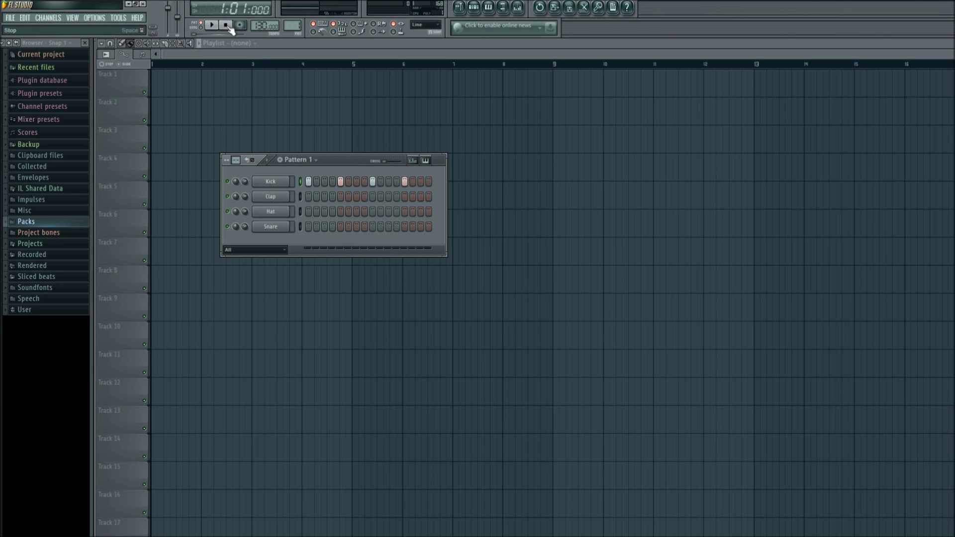
{"action": "left_click", "coordinate": [40, 227]}
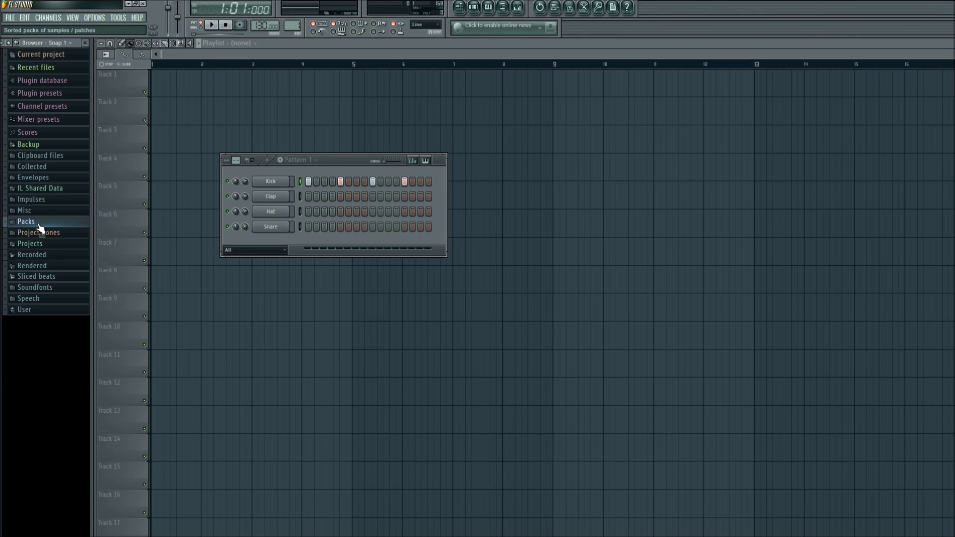
Expand Packs > Legacy > Drums > HipHop in the Browser to list its samples.
{"action": "left_click", "coordinate": [39, 224]}
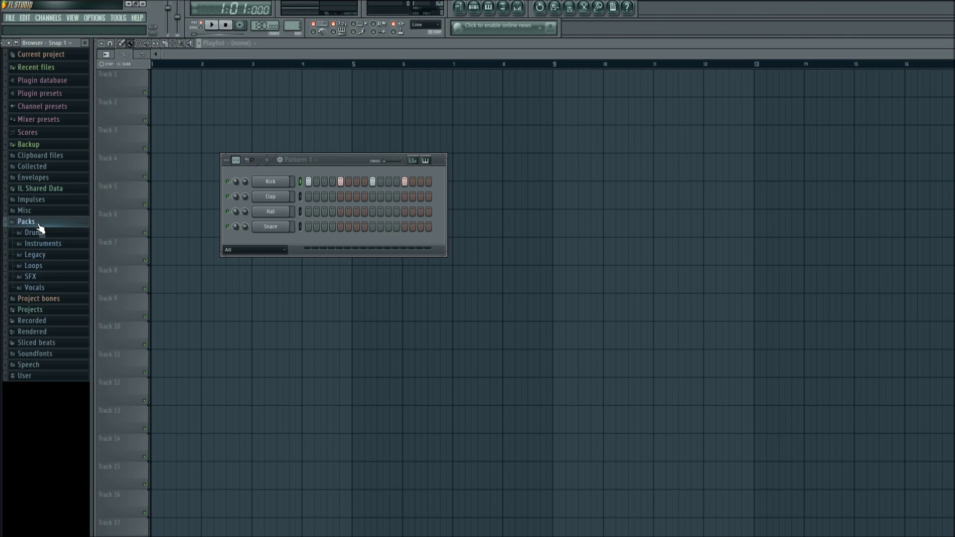
{"action": "left_click", "coordinate": [56, 257]}
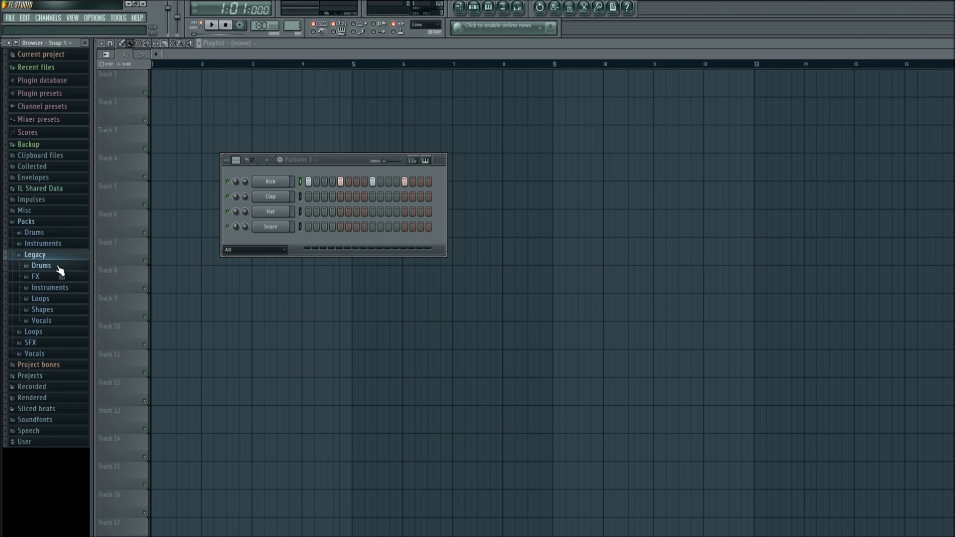
{"action": "left_click", "coordinate": [60, 268]}
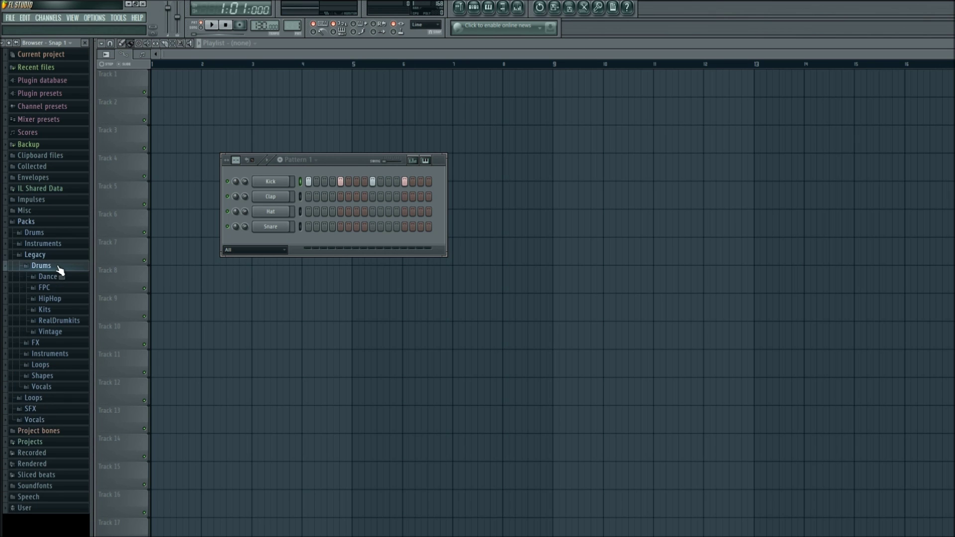
{"action": "left_click", "coordinate": [67, 304]}
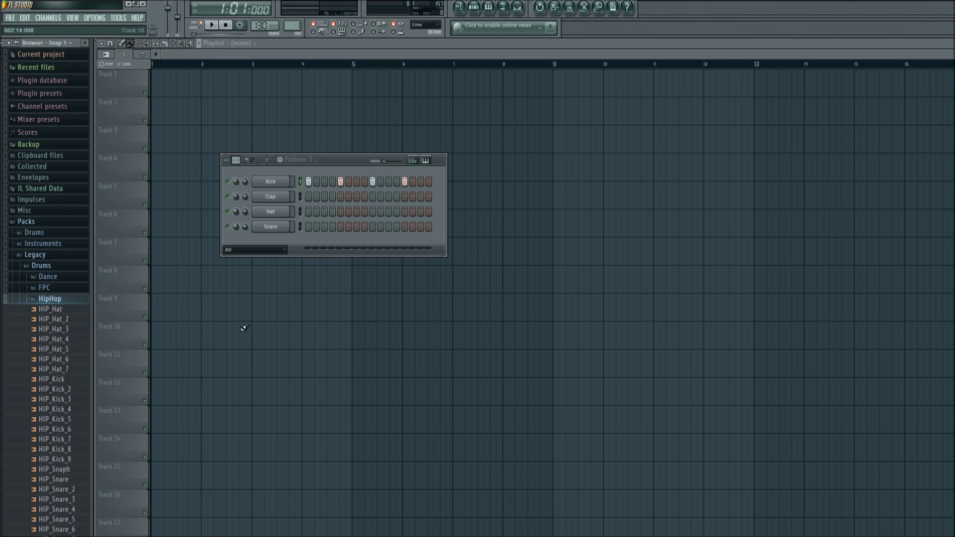
Preview HIP_Kick, load it into the Kick channel, and audition the pattern.
{"action": "left_click", "coordinate": [55, 380]}
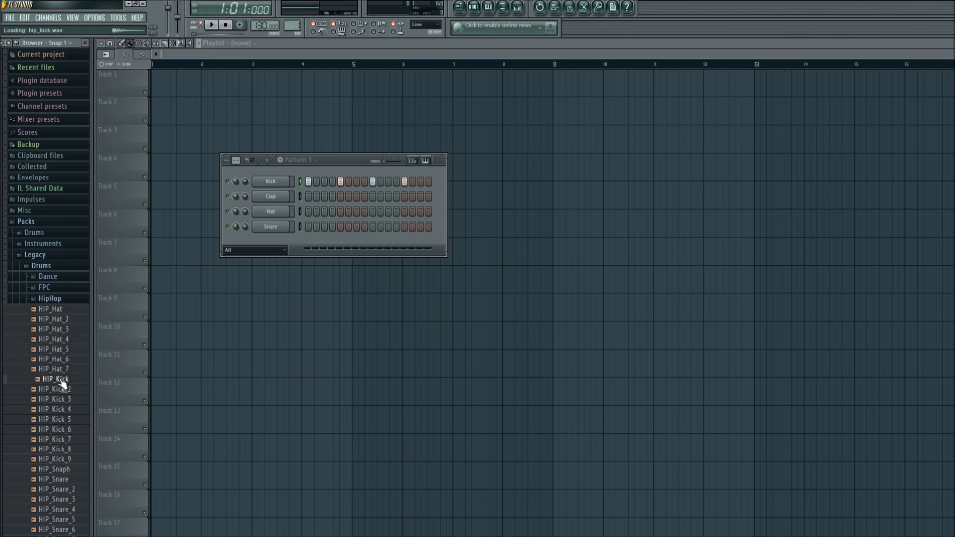
{"action": "left_click_drag", "start_coordinate": [62, 383], "coordinate": [274, 185]}
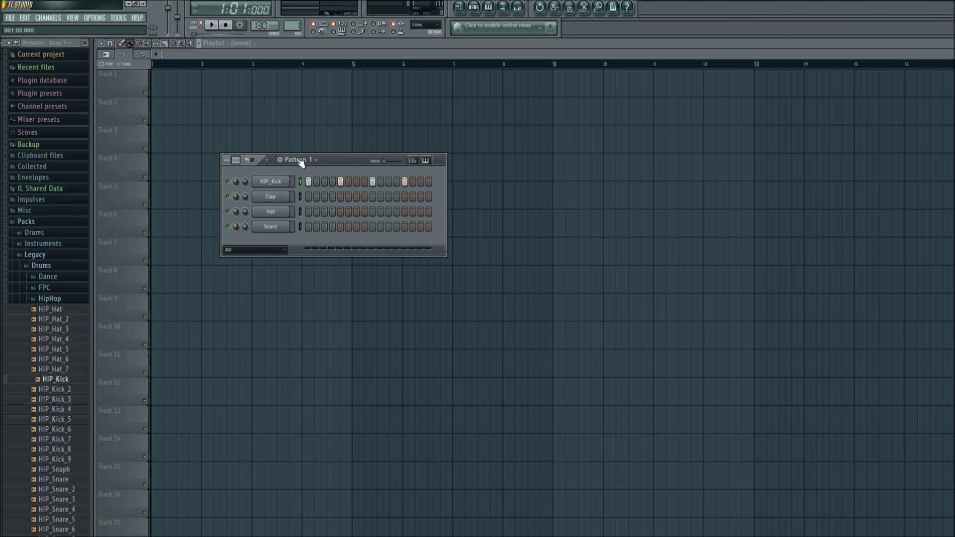
{"action": "left_click", "coordinate": [212, 24]}
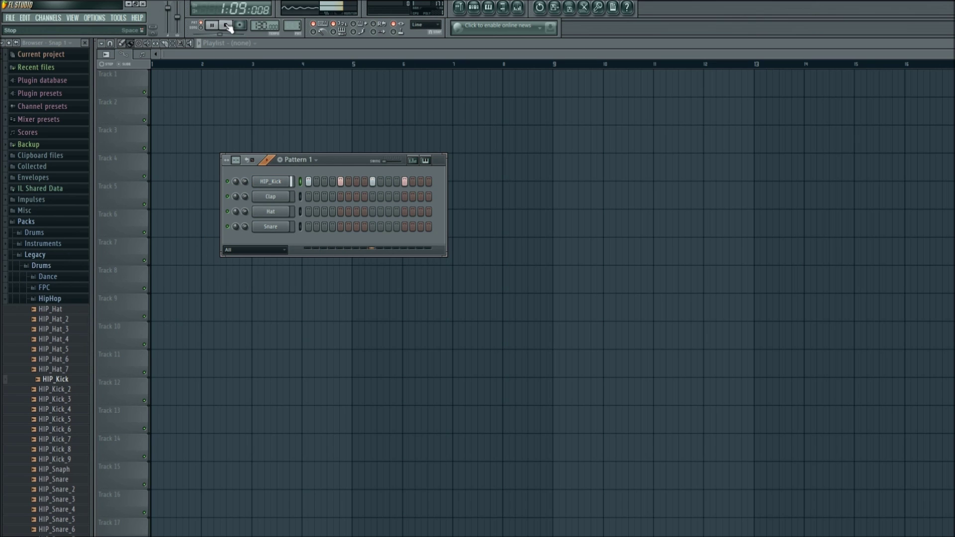
{"action": "left_click", "coordinate": [227, 24]}
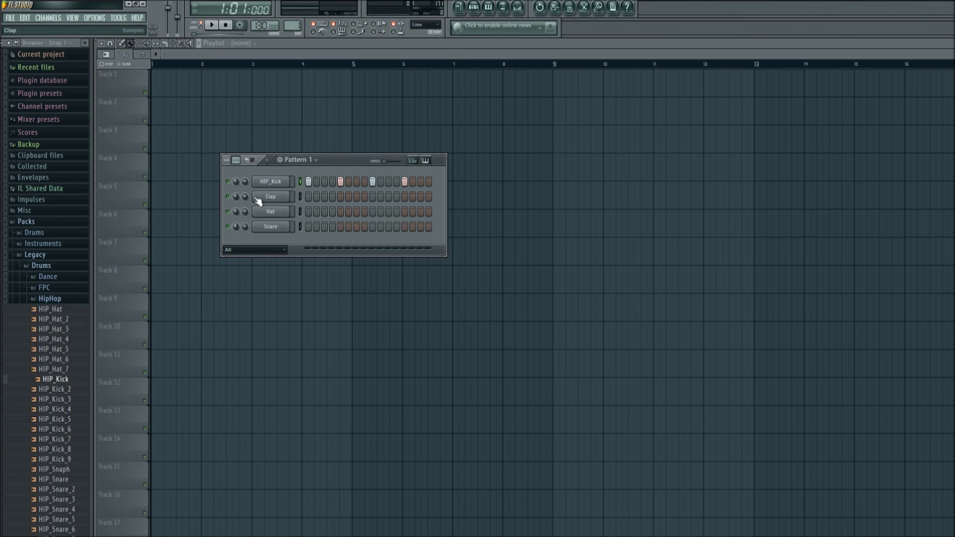
Load HIP_Snare, HIP_Snaph and HIP_Hat into Snare, Hat and Clap channels; remove kick step 5.
{"action": "left_click_drag", "start_coordinate": [61, 480], "coordinate": [273, 232]}
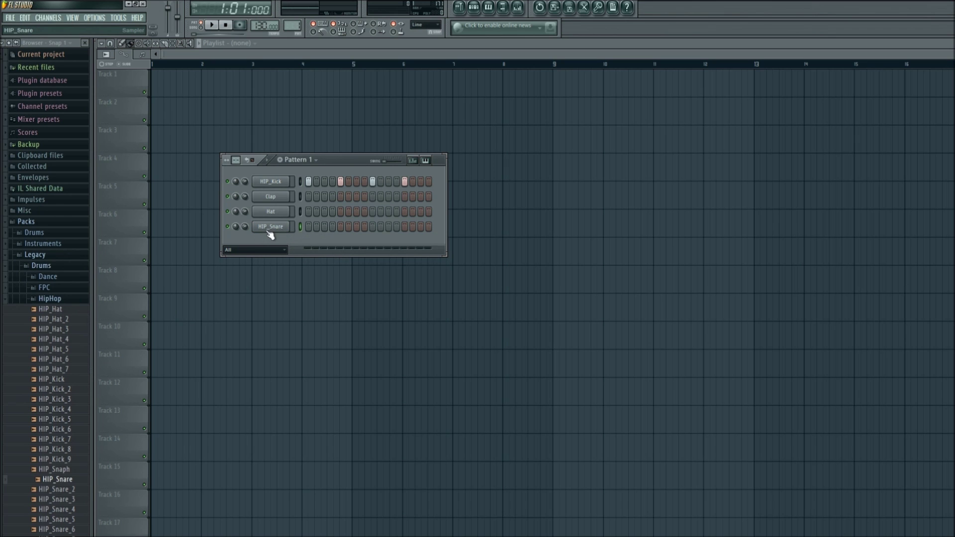
{"action": "left_click_drag", "start_coordinate": [59, 471], "coordinate": [280, 216]}
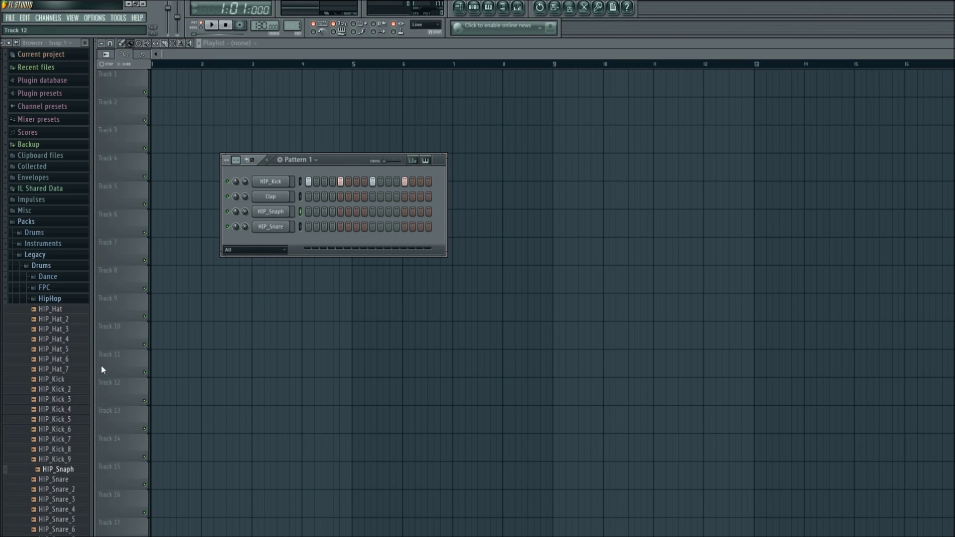
{"action": "left_click_drag", "start_coordinate": [60, 312], "coordinate": [286, 200]}
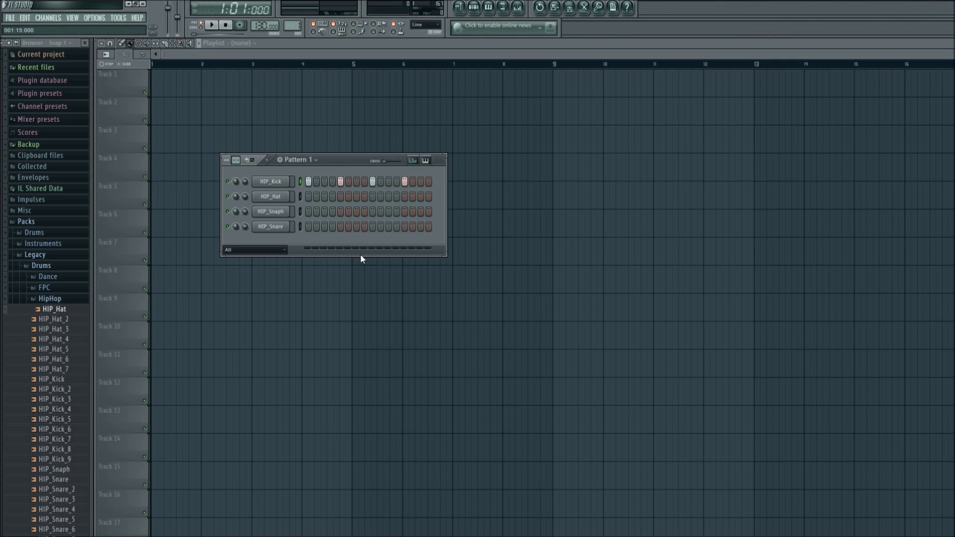
{"action": "left_click", "coordinate": [340, 182]}
Add a kick on step 7 and play the revised beat twice.
{"action": "left_click", "coordinate": [356, 182]}
{"action": "left_click", "coordinate": [215, 27]}
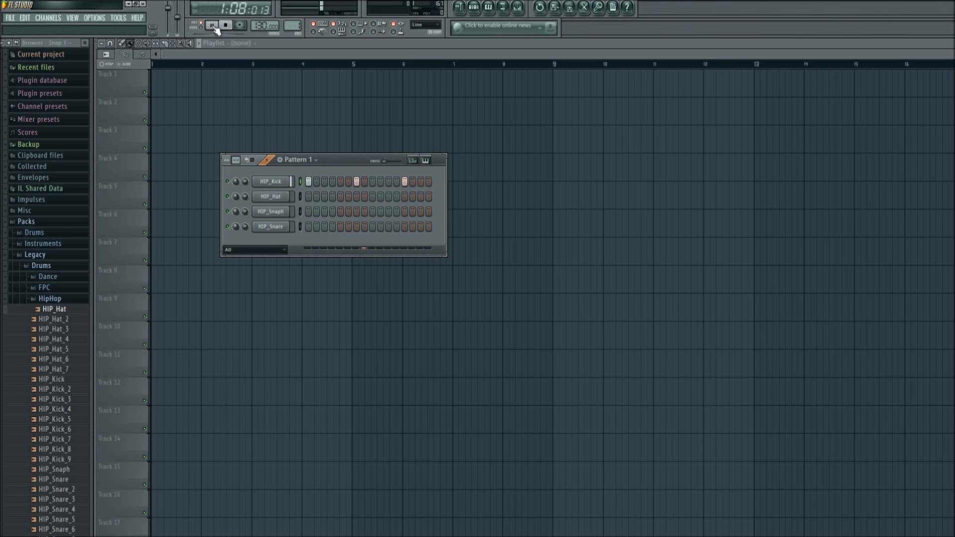
{"action": "left_click", "coordinate": [227, 26]}
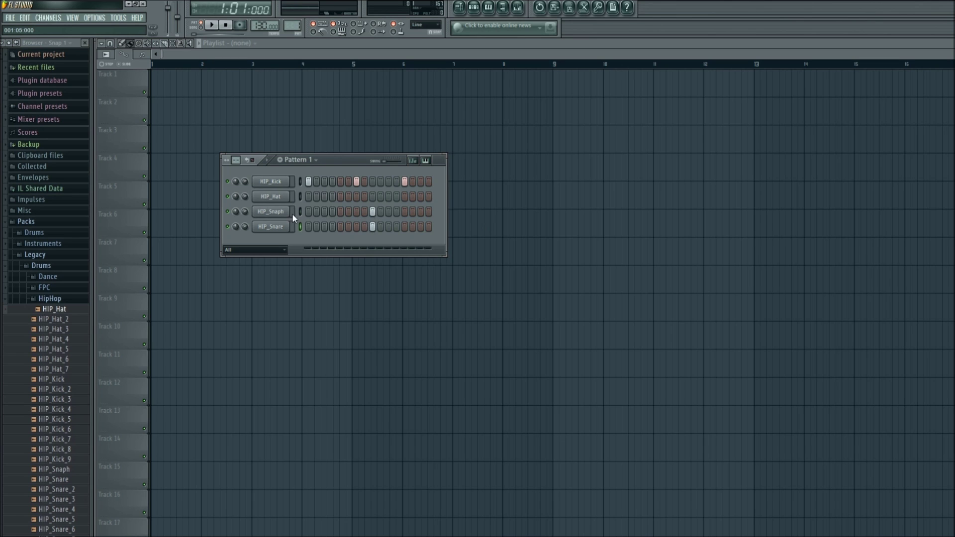
{"action": "left_click", "coordinate": [214, 26]}
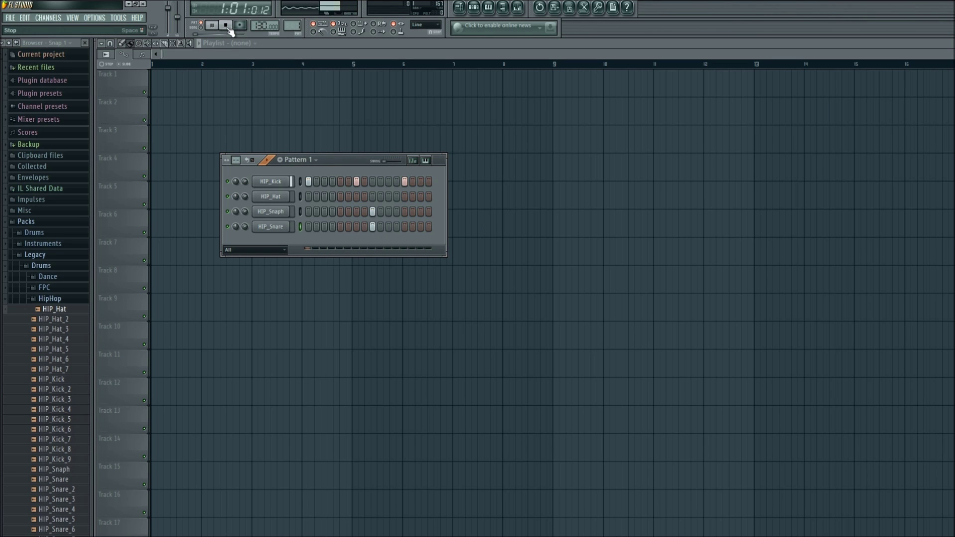
{"action": "left_click", "coordinate": [228, 27]}
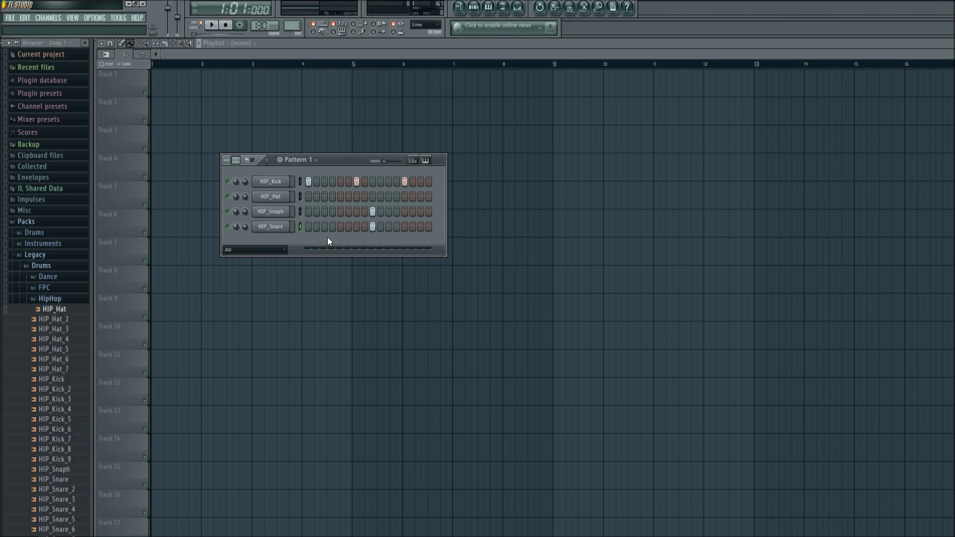
Fill the HIP_Hat row on every second step and listen to the hats.
{"action": "right_click", "coordinate": [279, 200]}
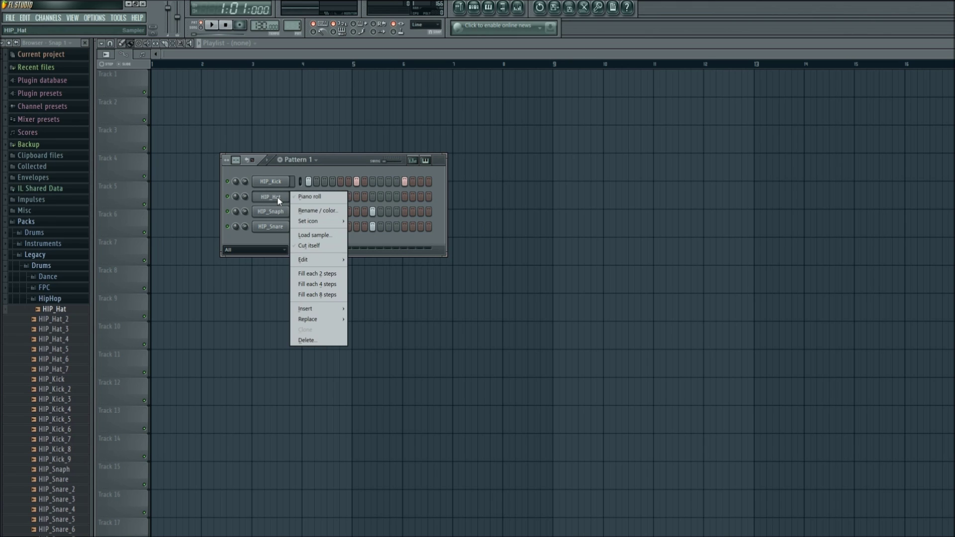
{"action": "left_click", "coordinate": [312, 275]}
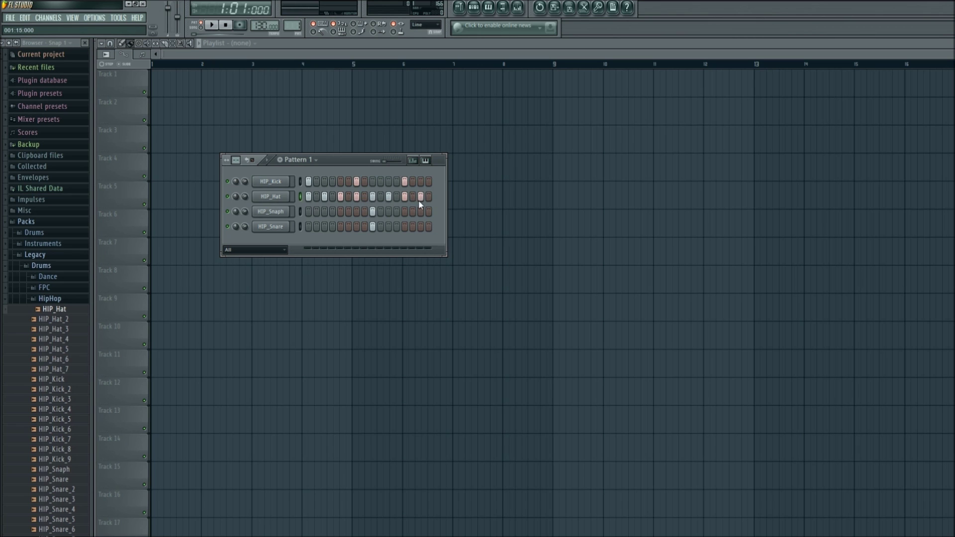
{"action": "left_click", "coordinate": [213, 27]}
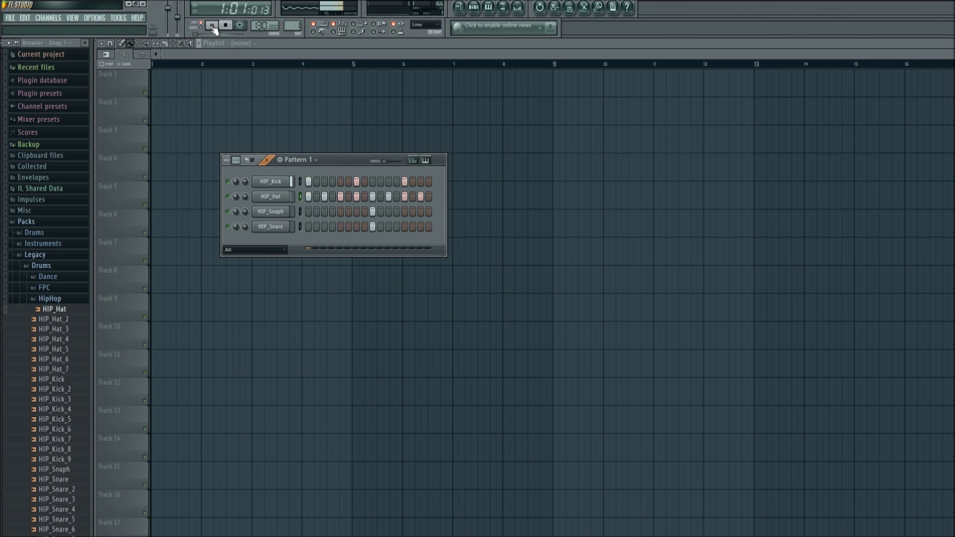
{"action": "left_click", "coordinate": [225, 26]}
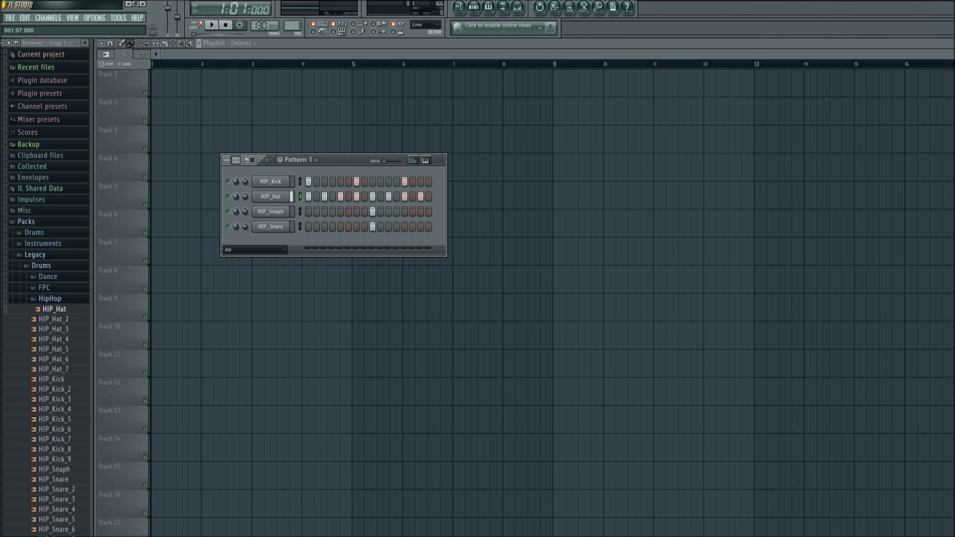
Add an extra HIP_Hat hit on step 8 and audition the beat.
{"action": "left_click", "coordinate": [364, 196]}
{"action": "left_click", "coordinate": [212, 25]}
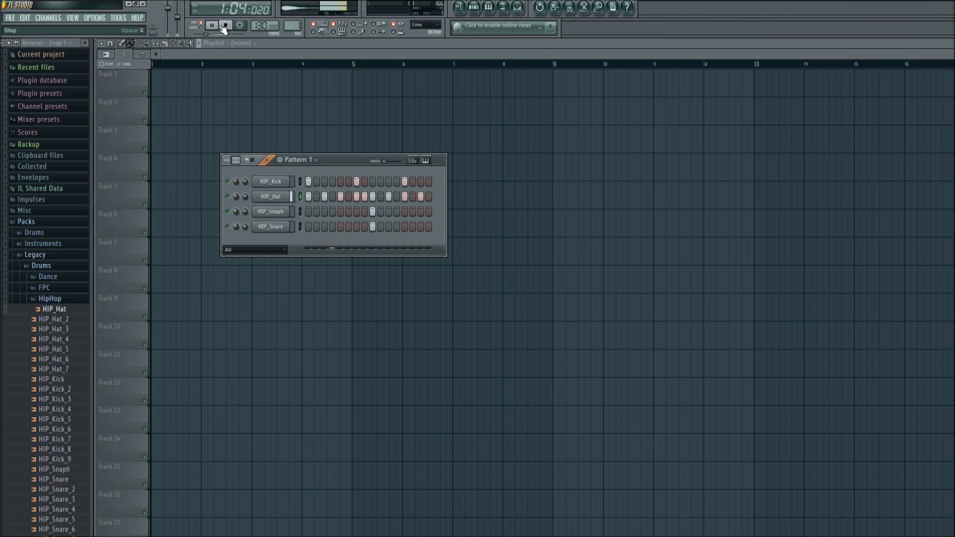
{"action": "left_click", "coordinate": [224, 26]}
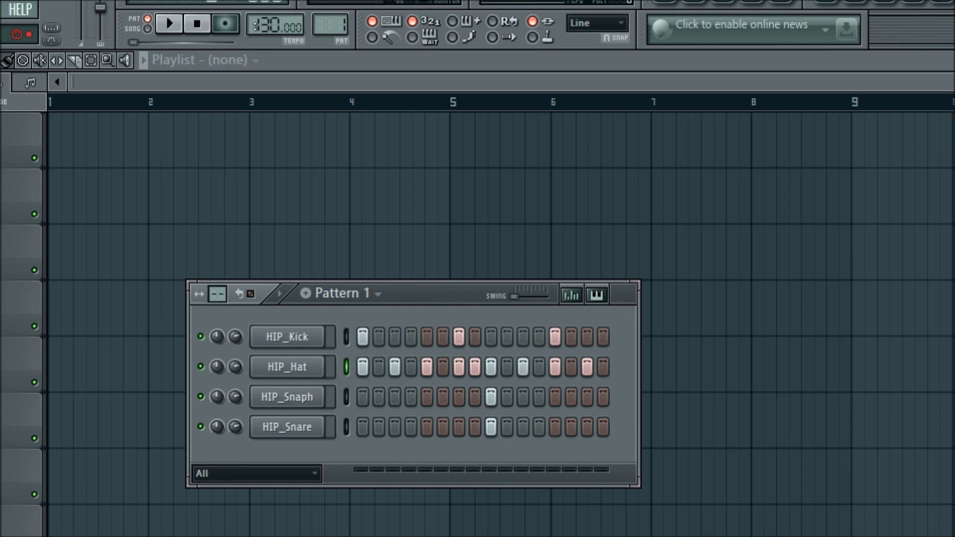
Adjust the tempo during playback, briefly up to 160 BPM, then settle on 120 BPM and stop.
{"action": "scroll", "coordinate": [277, 25], "scroll_direction": "down", "scroll_amount": 3}
{"action": "scroll", "coordinate": [276, 25], "scroll_direction": "down", "scroll_amount": 4}
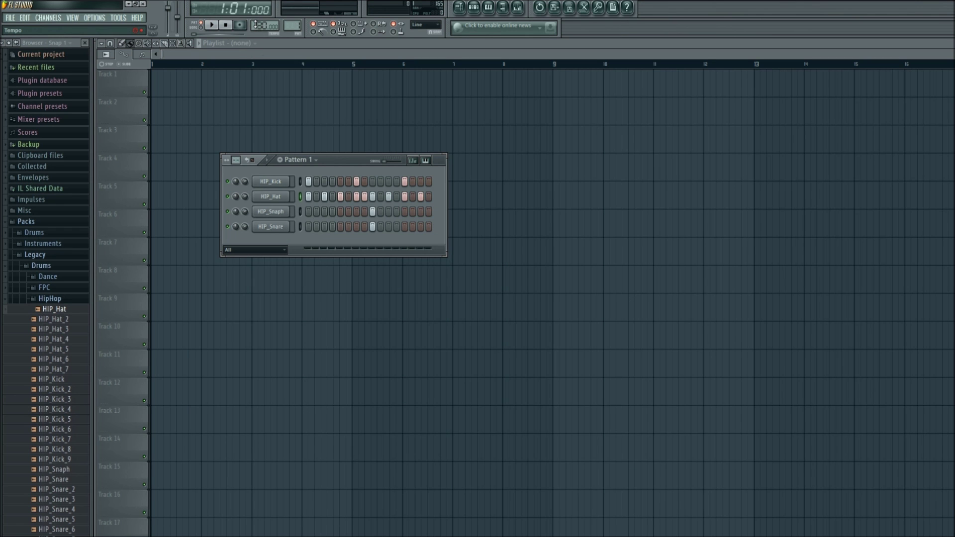
{"action": "scroll", "coordinate": [263, 25], "scroll_direction": "down", "scroll_amount": 5}
{"action": "left_click", "coordinate": [213, 26]}
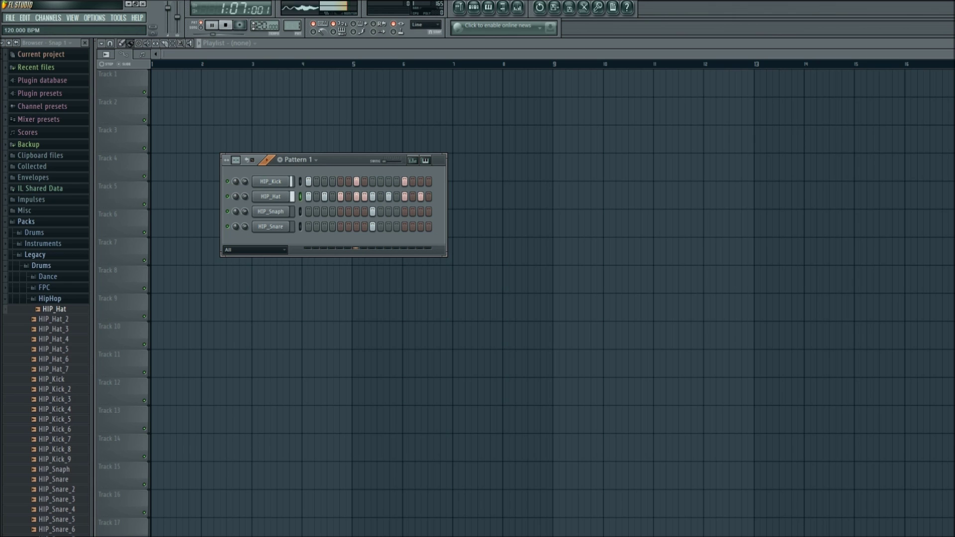
{"action": "left_click_drag", "start_coordinate": [265, 25], "coordinate": [264, 7]}
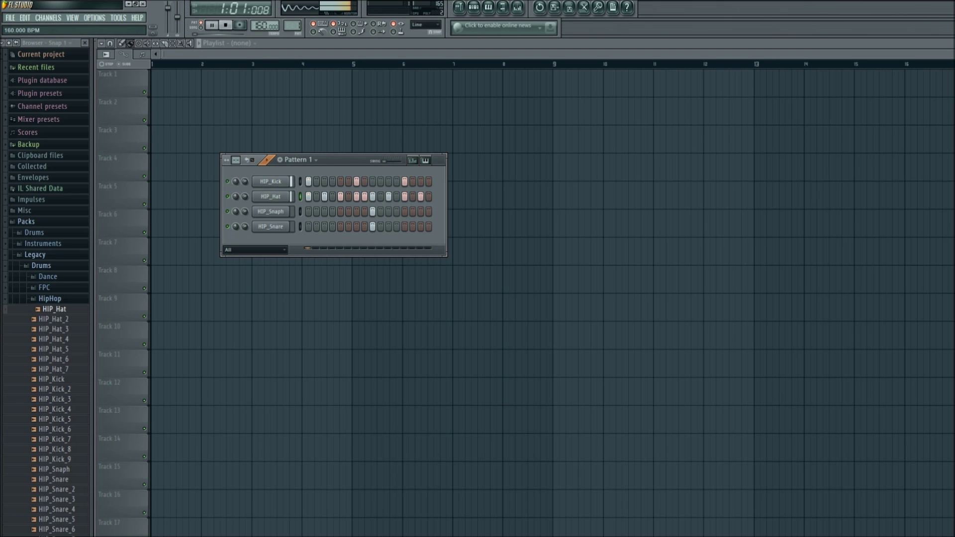
{"action": "left_click_drag", "start_coordinate": [265, 7], "coordinate": [258, 37]}
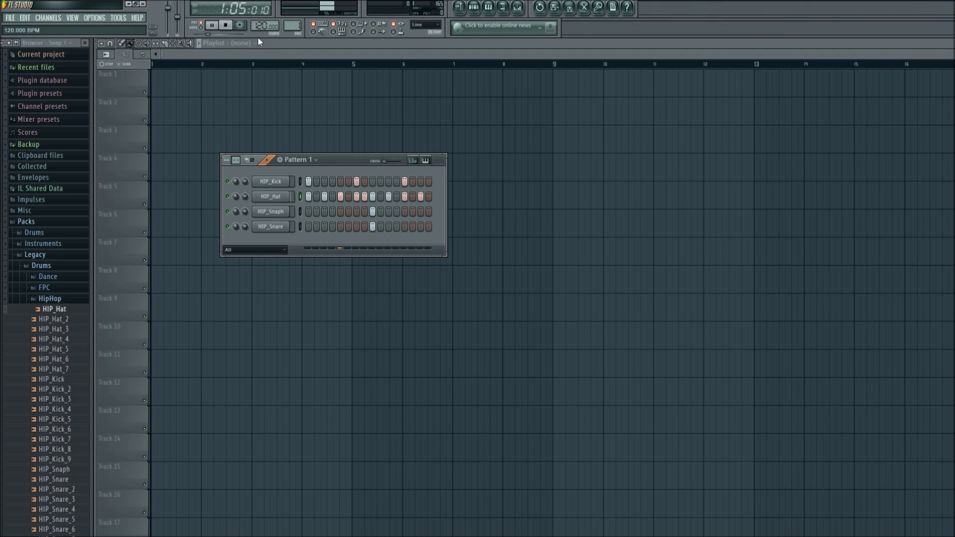
{"action": "key", "text": "space"}
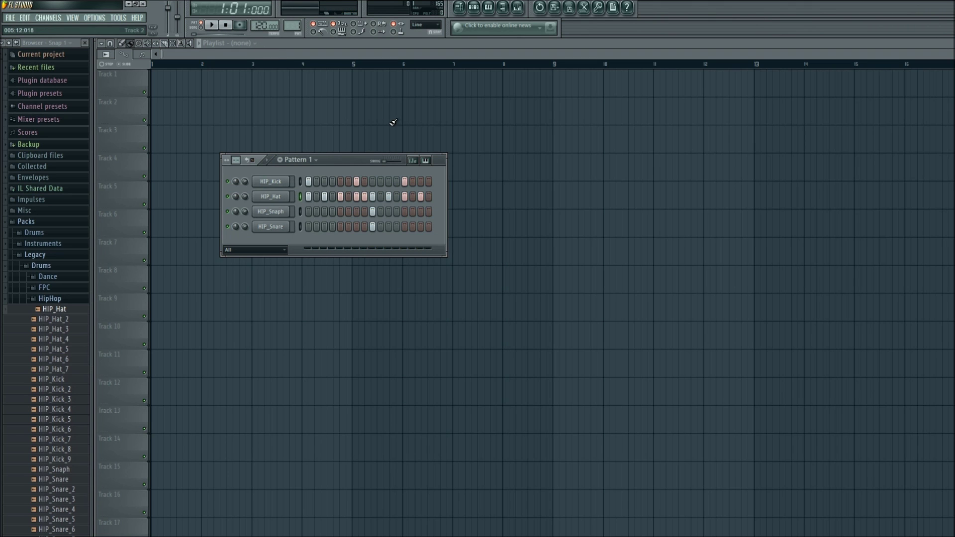
Toggle the step sequencer with F6, play, and set the pattern selector back to Pattern 1.
{"action": "key", "text": "F6"}
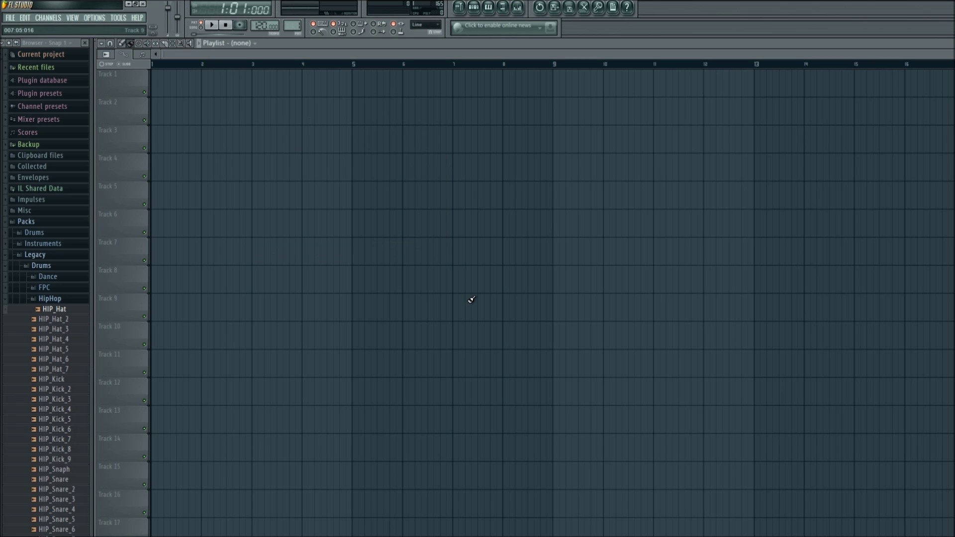
{"action": "key", "text": "F6"}
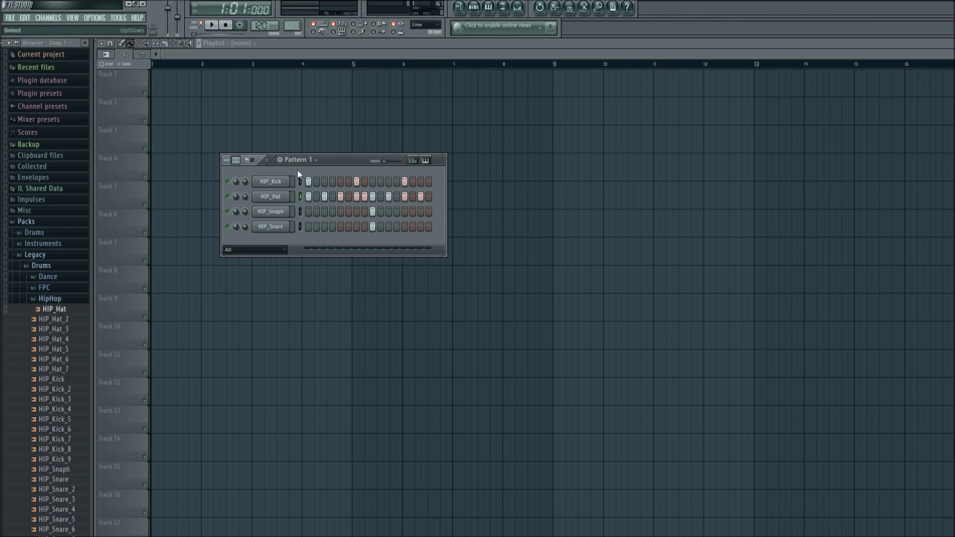
{"action": "left_click", "coordinate": [212, 26]}
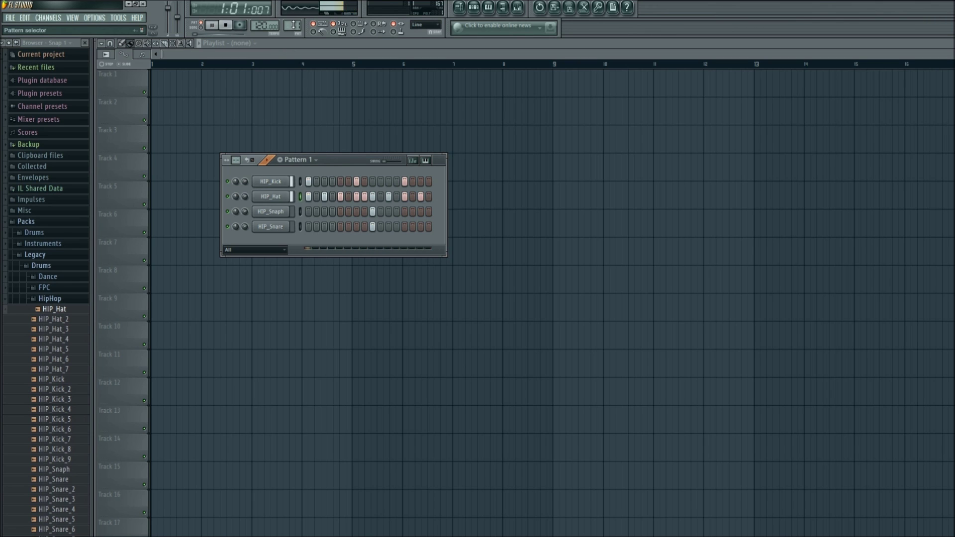
{"action": "scroll", "coordinate": [293, 25], "scroll_direction": "up", "scroll_amount": 1}
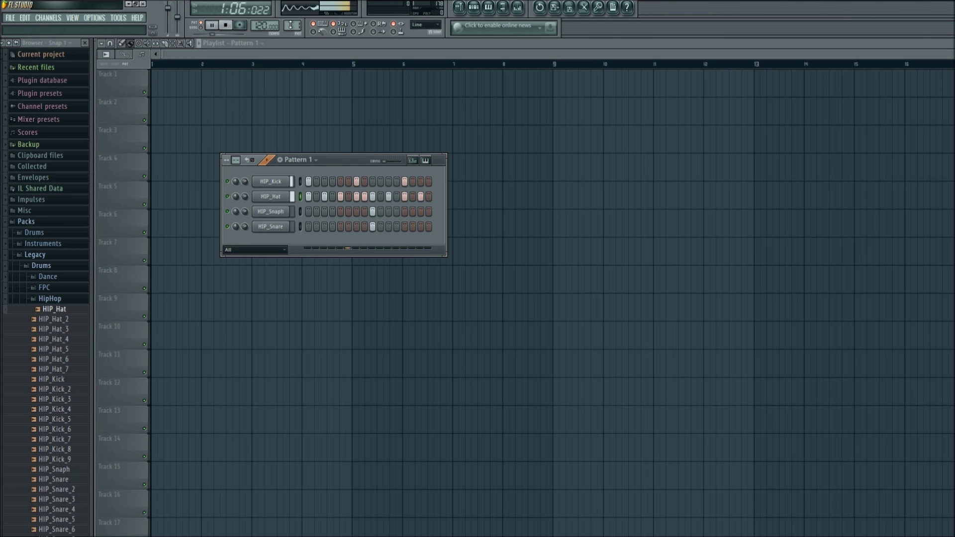
{"action": "left_click", "coordinate": [226, 24]}
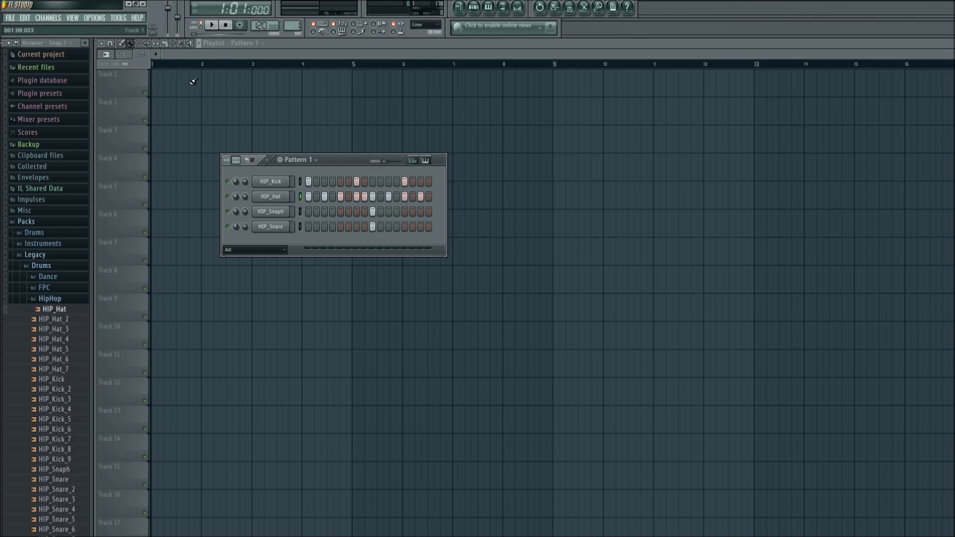
Paint Pattern 1 into bars 1–4 of Track 1 and play it back in Song mode.
{"action": "left_click", "coordinate": [156, 83]}
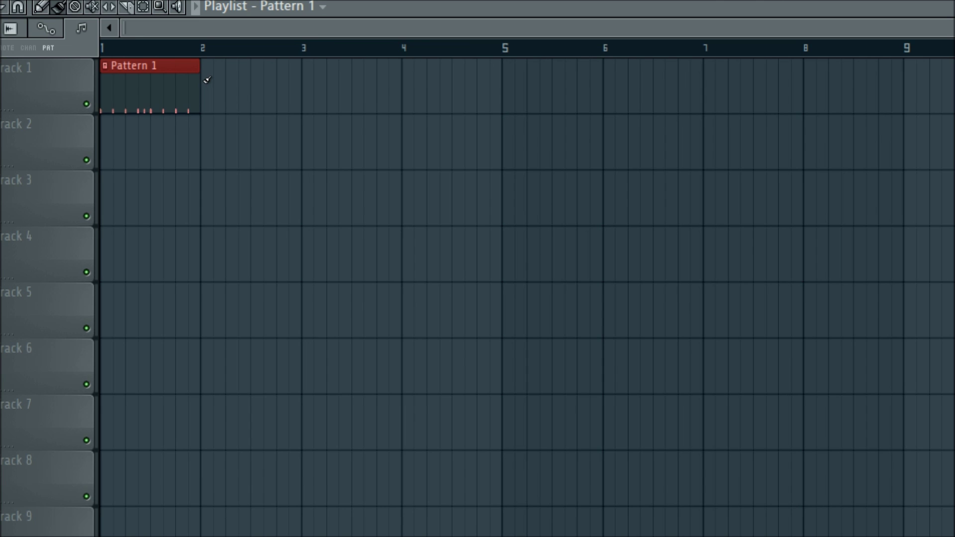
{"action": "left_click_drag", "start_coordinate": [207, 79], "coordinate": [430, 79]}
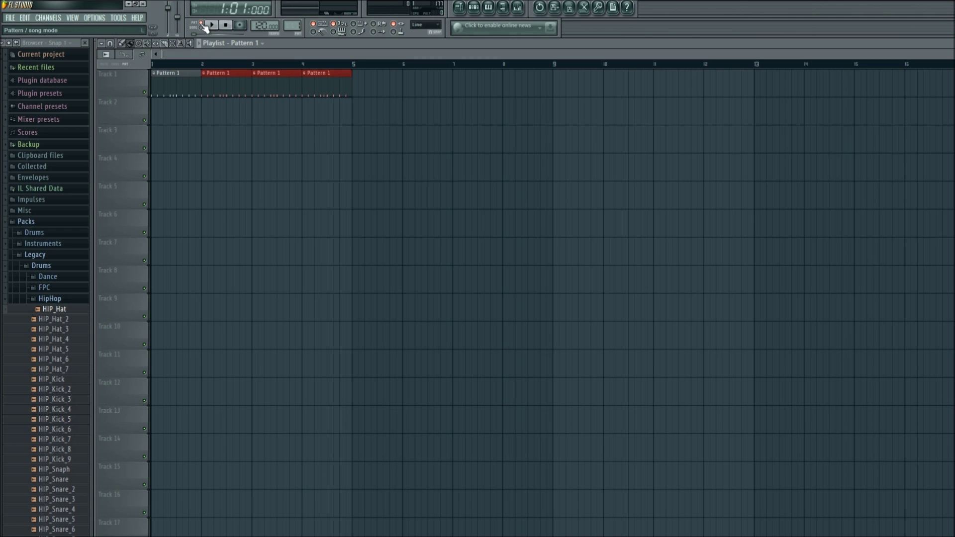
{"action": "left_click", "coordinate": [200, 27]}
{"action": "left_click", "coordinate": [213, 26]}
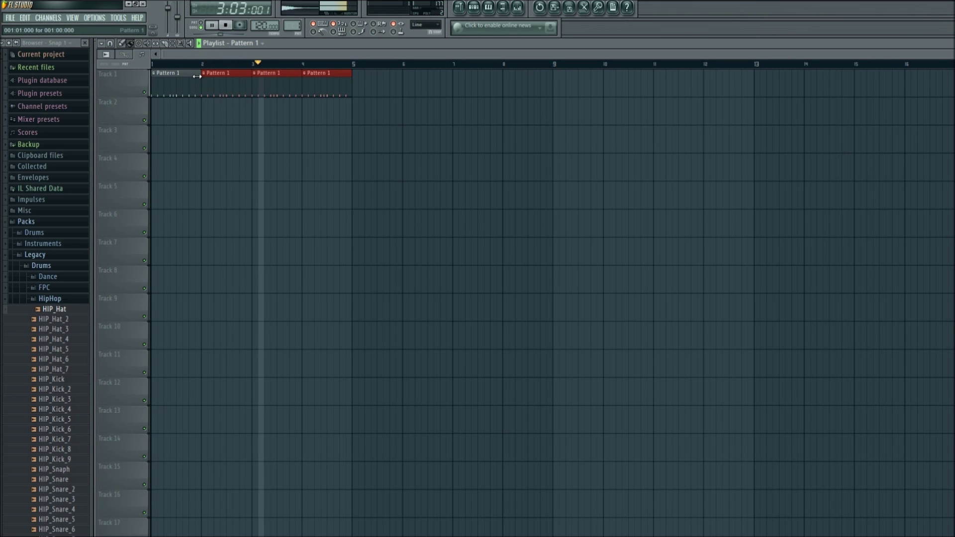
{"action": "left_click", "coordinate": [227, 26]}
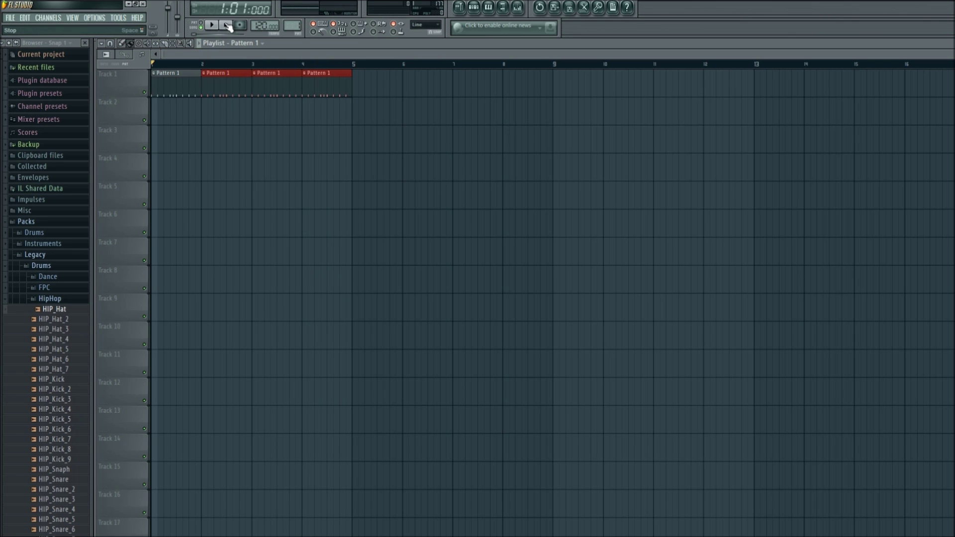